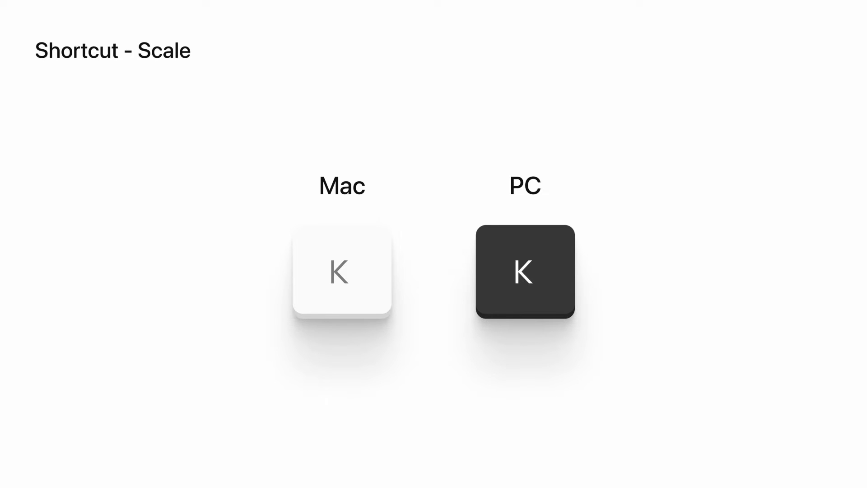
Select the 622.9 × 330 Mac and PC key group on the Shortcut - Scale slide.
key("ctrl+a")
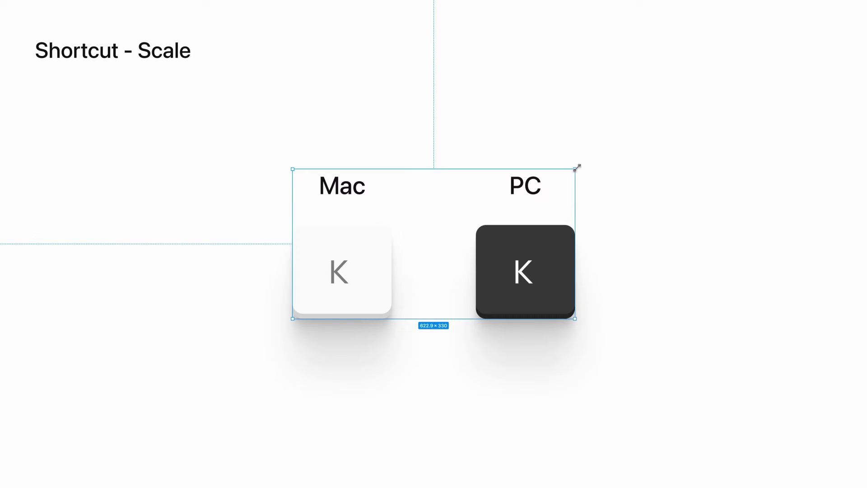
Stretch the key group from its top edge, undo, then scale it evenly from the centre with Alt.
left_click_drag(501, 169, 504, 125)
key("ctrl+z")
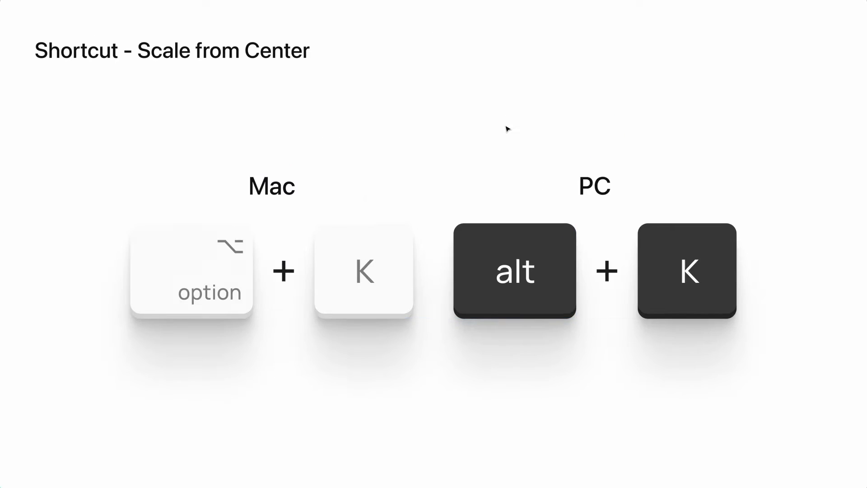
key("ctrl+a")
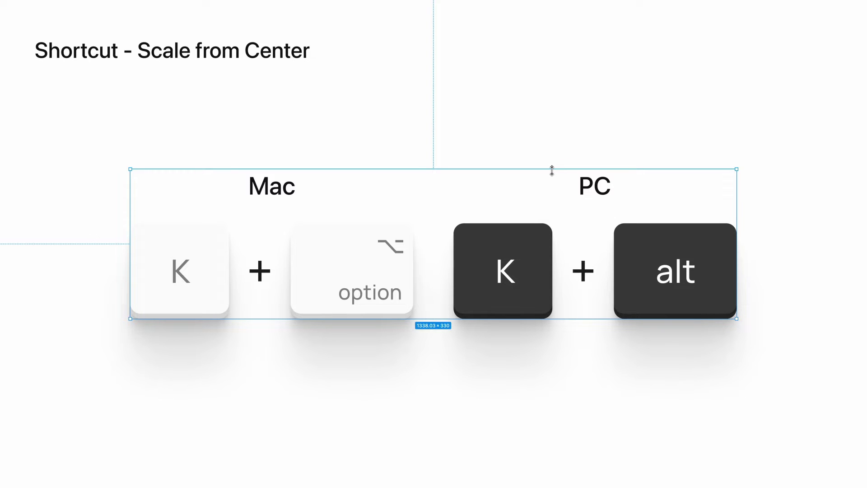
key("alt")
left_click_drag(552, 170, 522, 169)
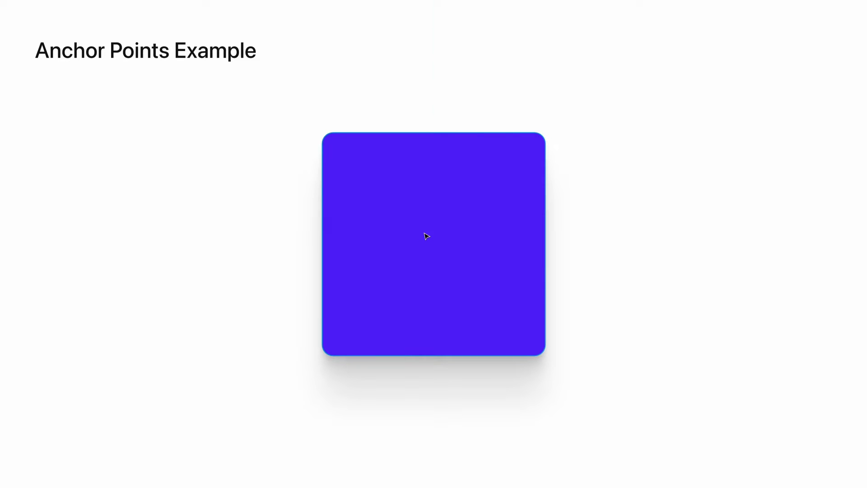
Shrink the purple square symmetrically from 492 to 228 × 228 about its centre, then undo.
left_click(425, 237)
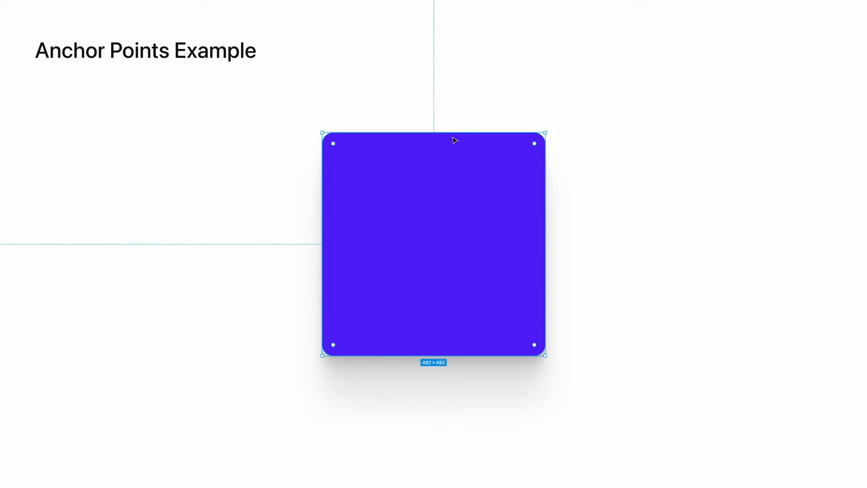
left_click_drag(453, 132, 433, 193)
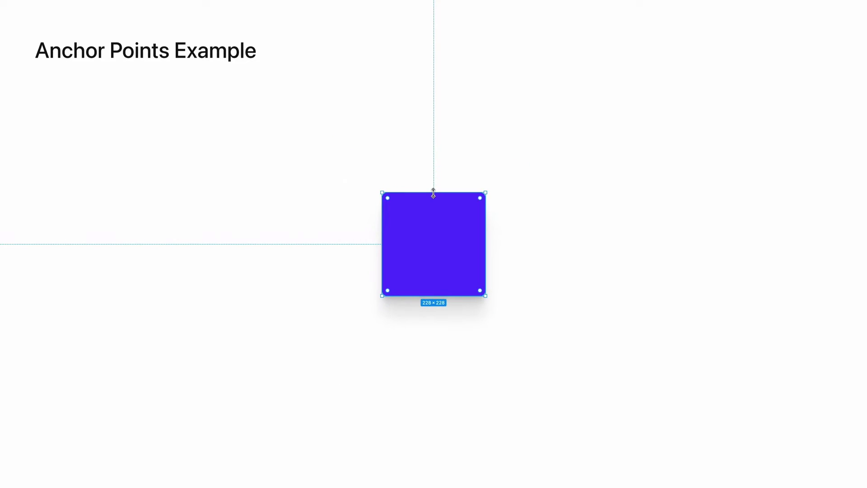
key("ctrl+z")
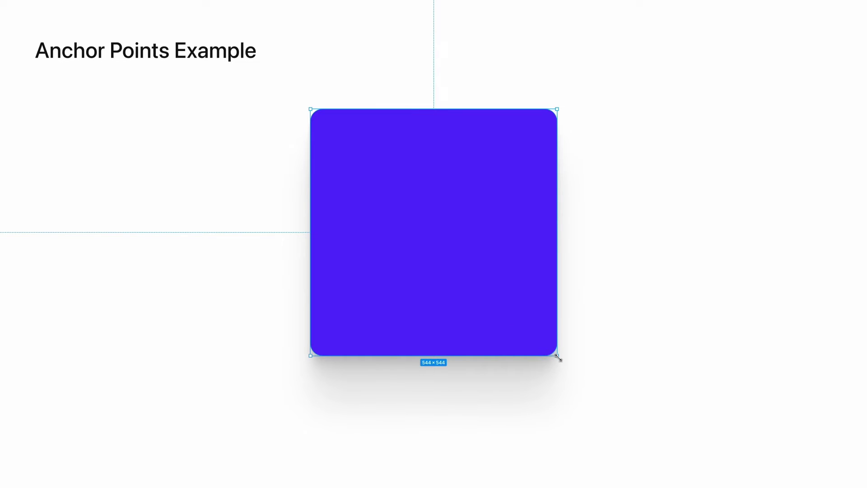
Enlarge the purple square to 544 × 544 from its bottom-right corner.
mouse_move(558, 357)
left_click_drag(558, 358, 557, 319)
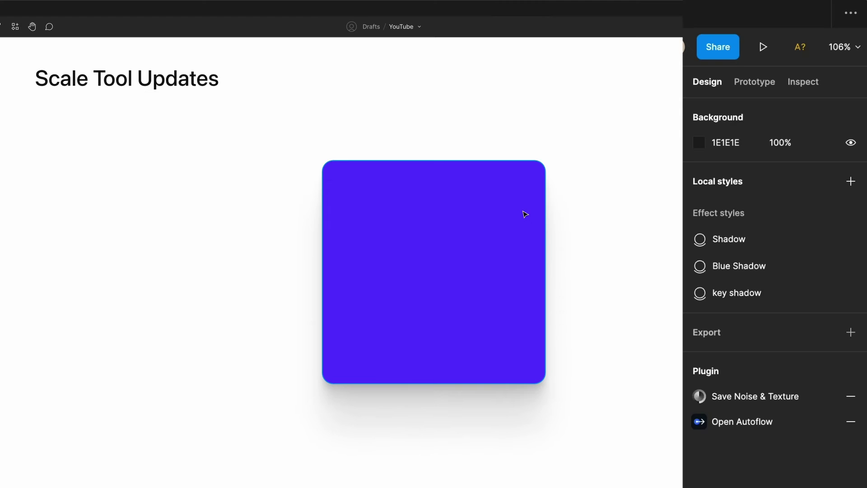
Show the 1x Scale settings for the 492 × 492 purple square and its preset scale factors.
left_click(523, 214)
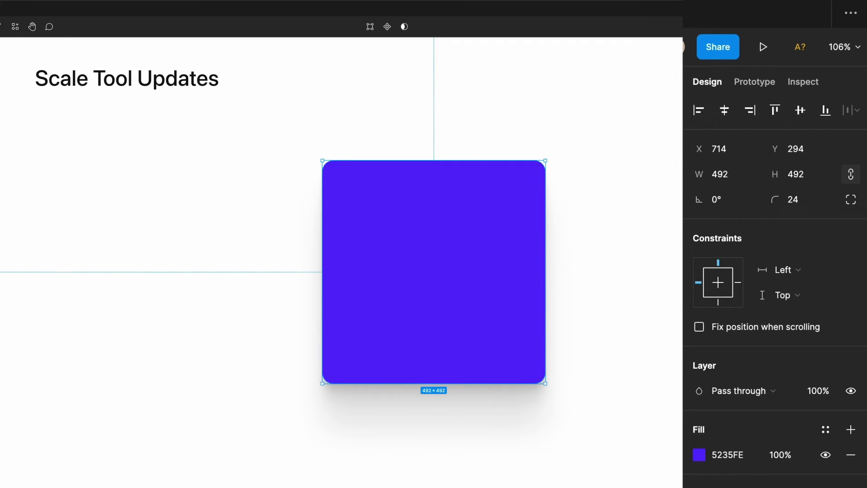
key("k")
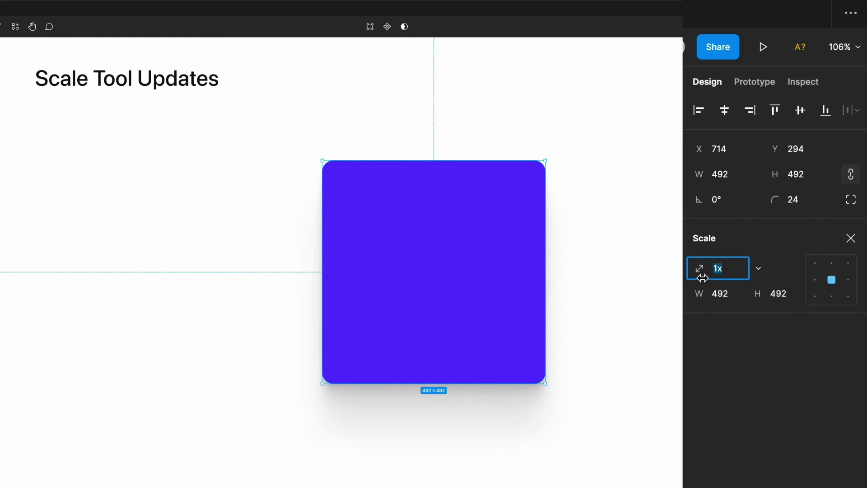
left_click(762, 269)
left_click(743, 287)
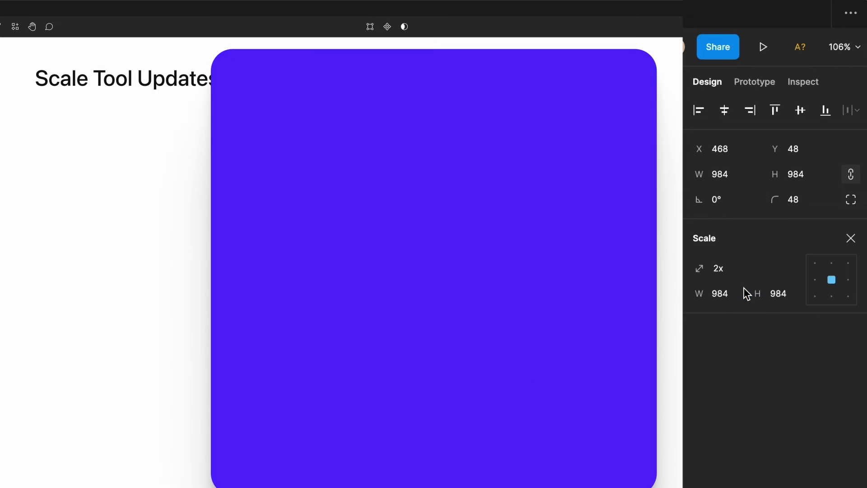
left_click(761, 274)
left_click(736, 216)
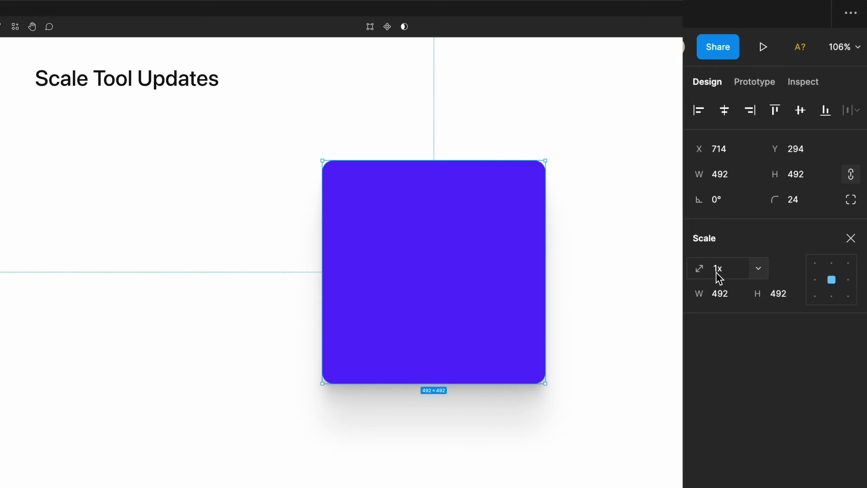
left_click(722, 272)
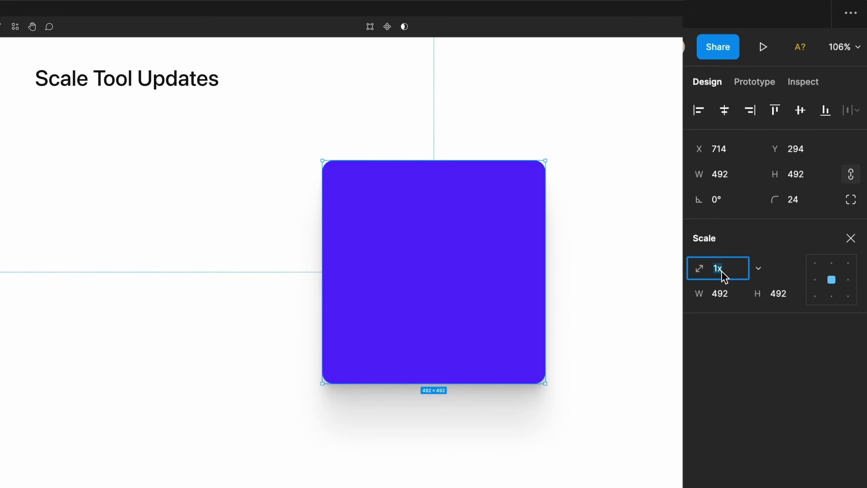
type(".6")
key("Return")
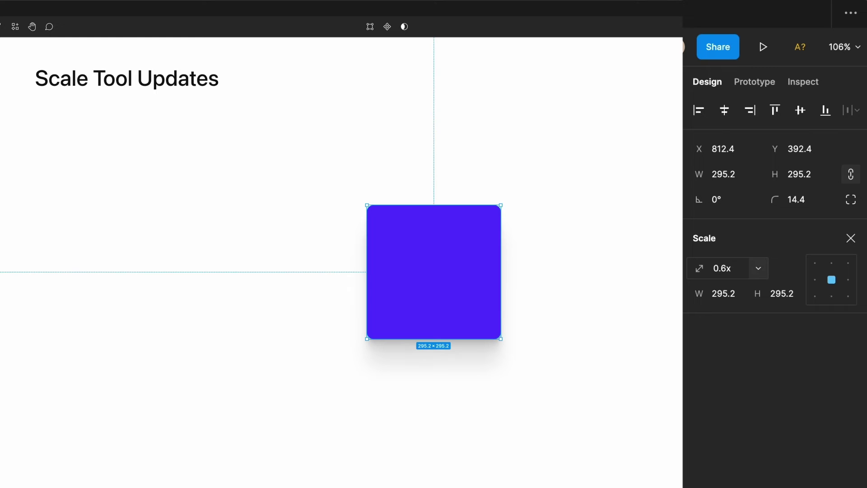
key("ctrl+z")
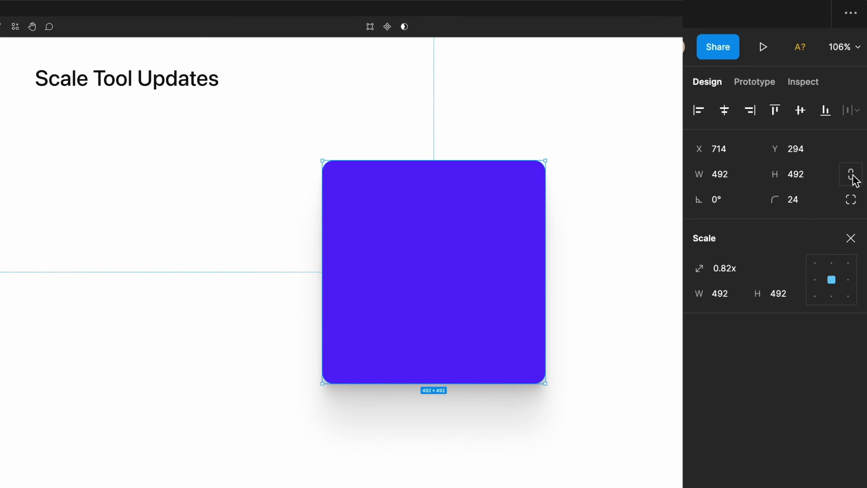
left_click(728, 183)
Set the square's design-panel width to 600, then undo the width-only change.
key("ctrl+a")
type("600")
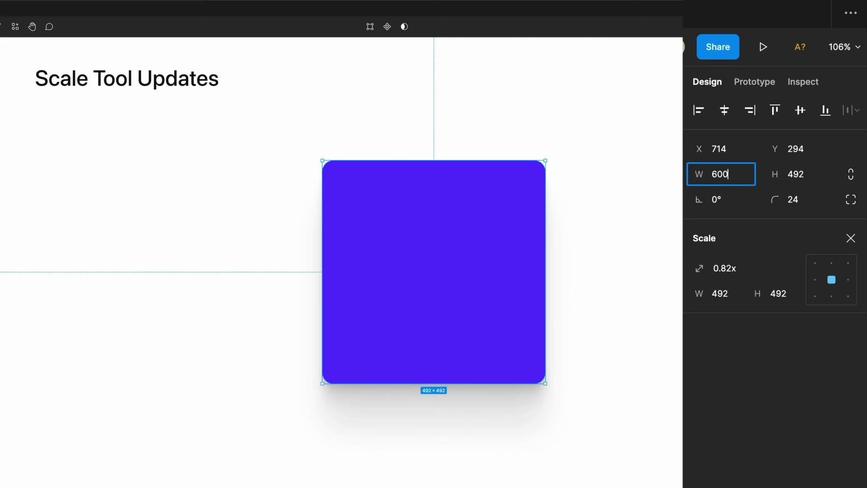
key("Return")
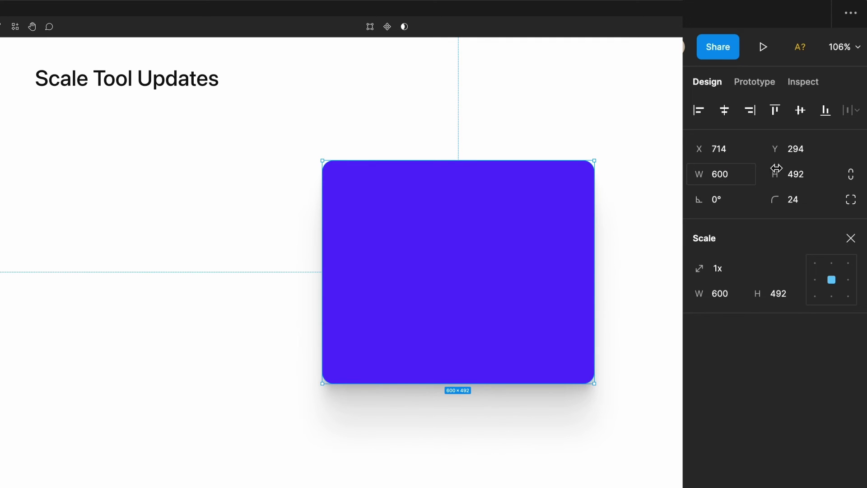
key("ctrl+z")
Scale the square proportionally with Scale W 600, then Scale H 450.
left_click(722, 299)
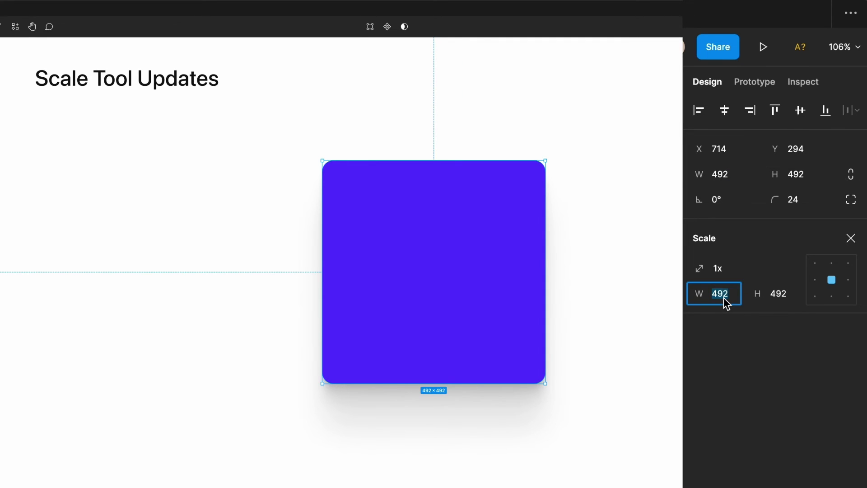
type("600")
key("Tab")
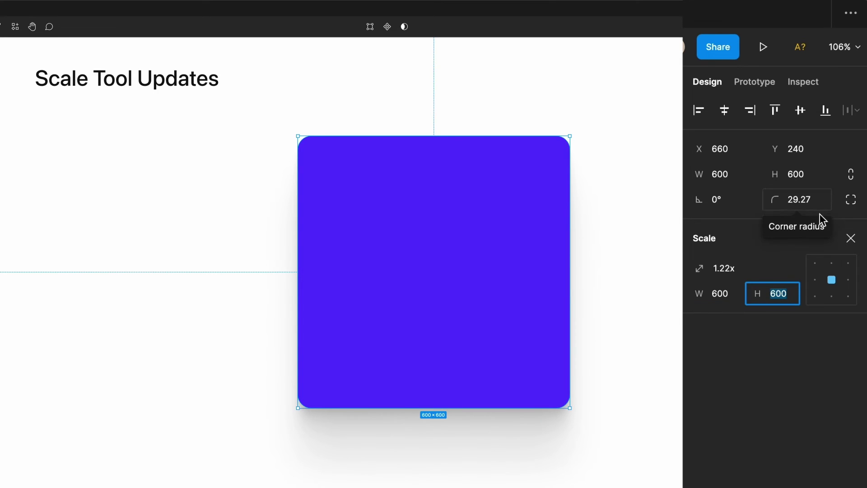
type("450")
key("Return")
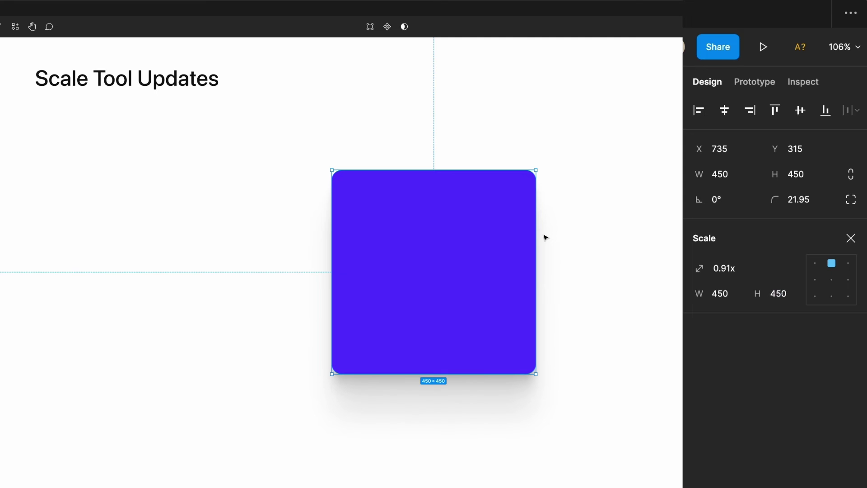
Scale the square to width 600 from the top-left anchor, then undo.
left_click(831, 280)
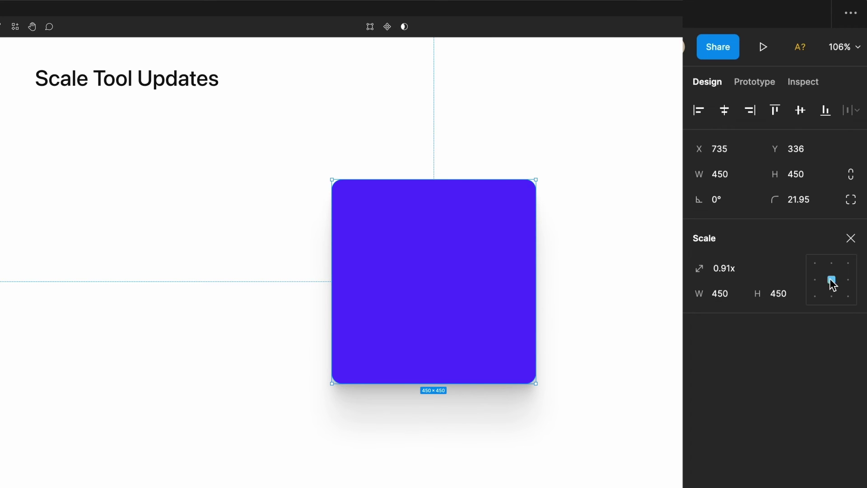
left_click(814, 262)
left_click(719, 298)
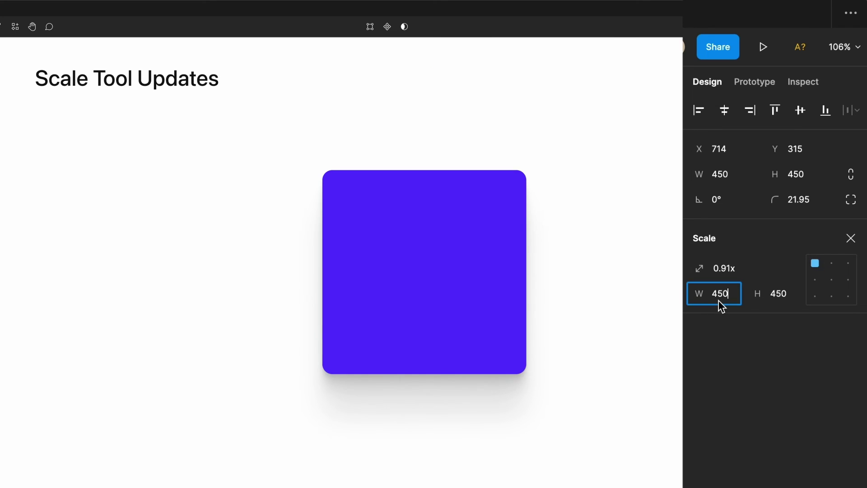
type("600")
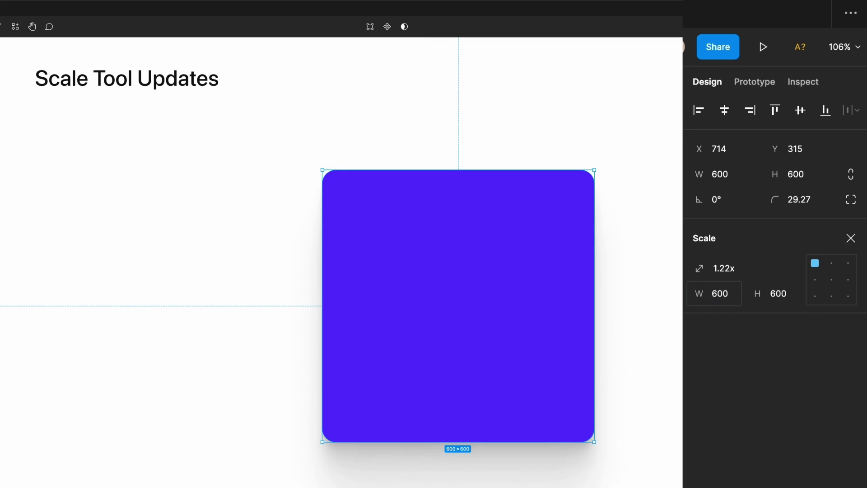
key("Return")
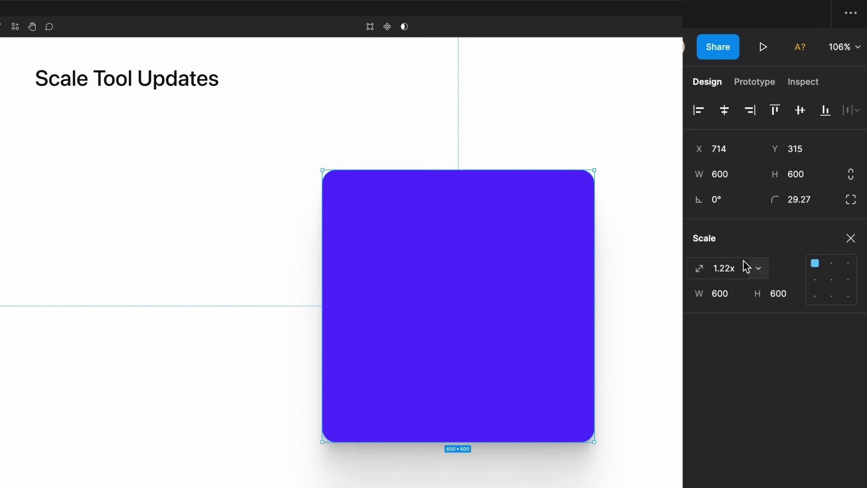
key("ctrl+z")
Scale to width 600 from the bottom-centre anchor, undo, and restore the centre anchor.
left_click(835, 294)
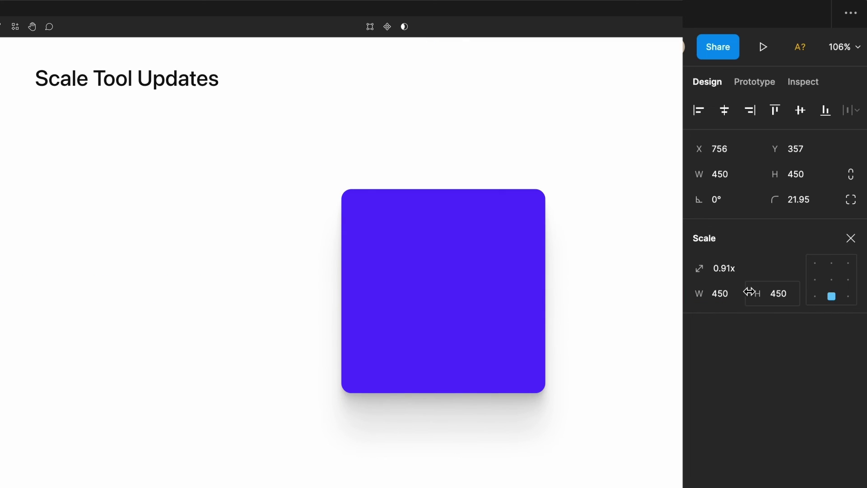
left_click(734, 297)
type("600")
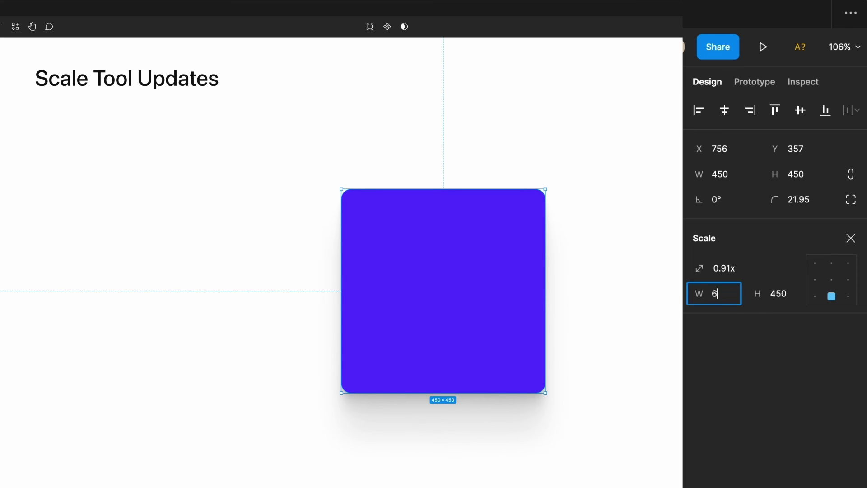
key("Return")
key("ctrl+z")
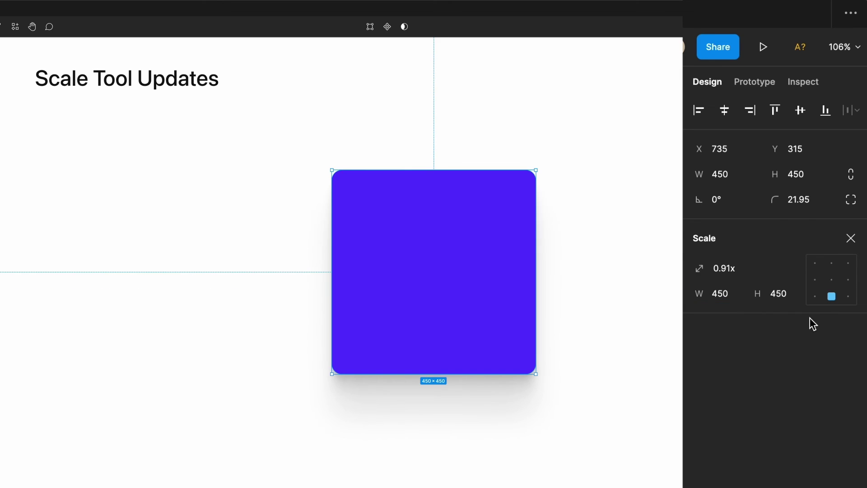
left_click(831, 280)
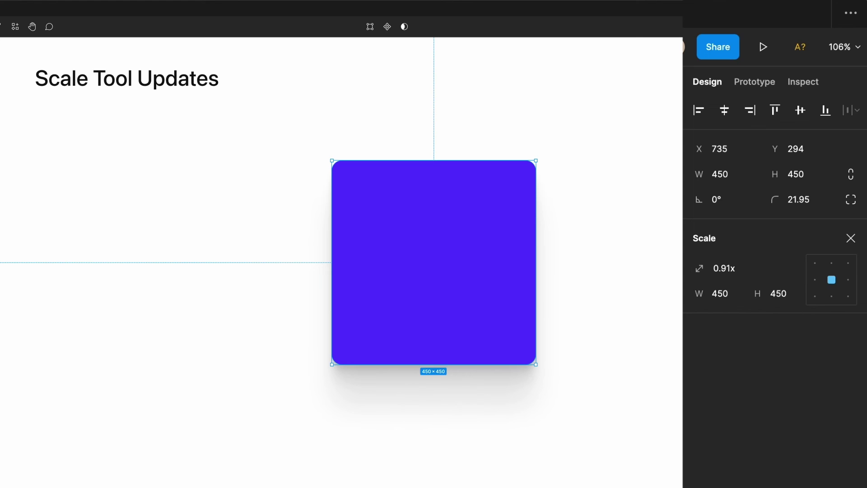